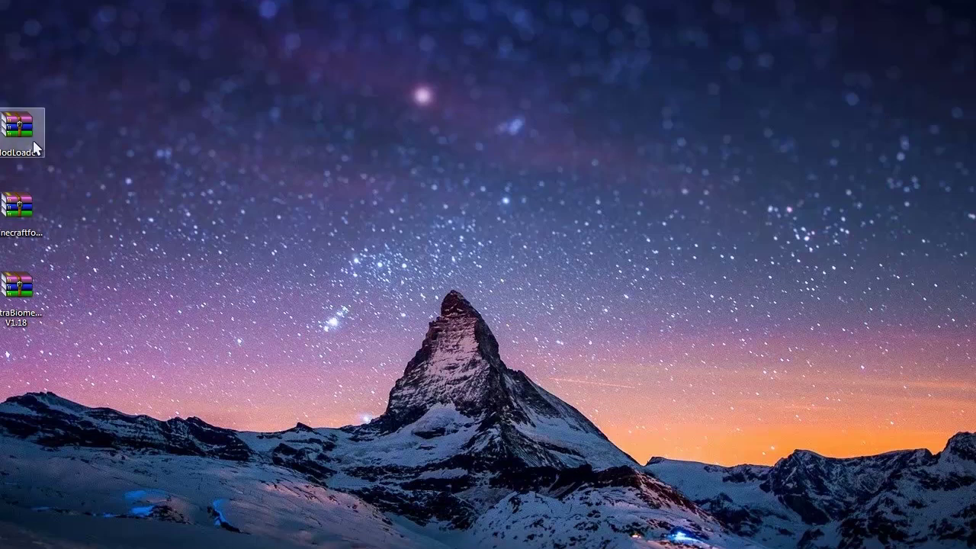
Select the Forge client and ExtraBiomesXL V1.18 archives, then scroll through the forum page
{"action": "left_click", "coordinate": [37, 218]}
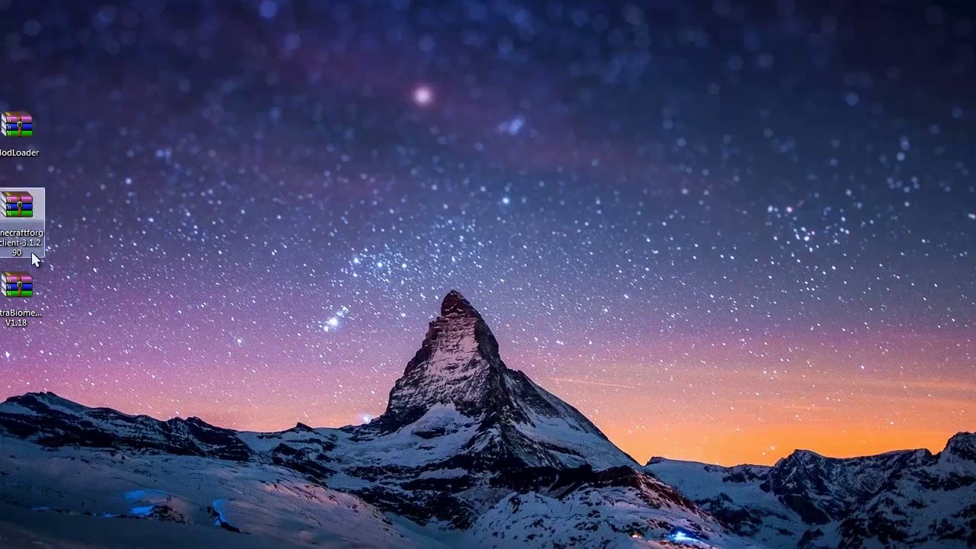
{"action": "left_click", "coordinate": [23, 305]}
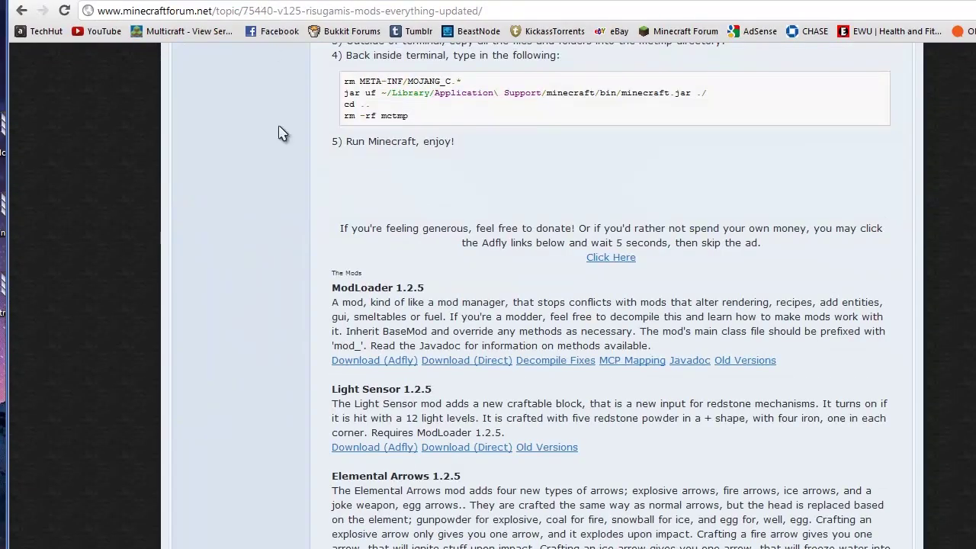
{"action": "scroll", "coordinate": [323, 165], "scroll_direction": "up", "scroll_amount": 12}
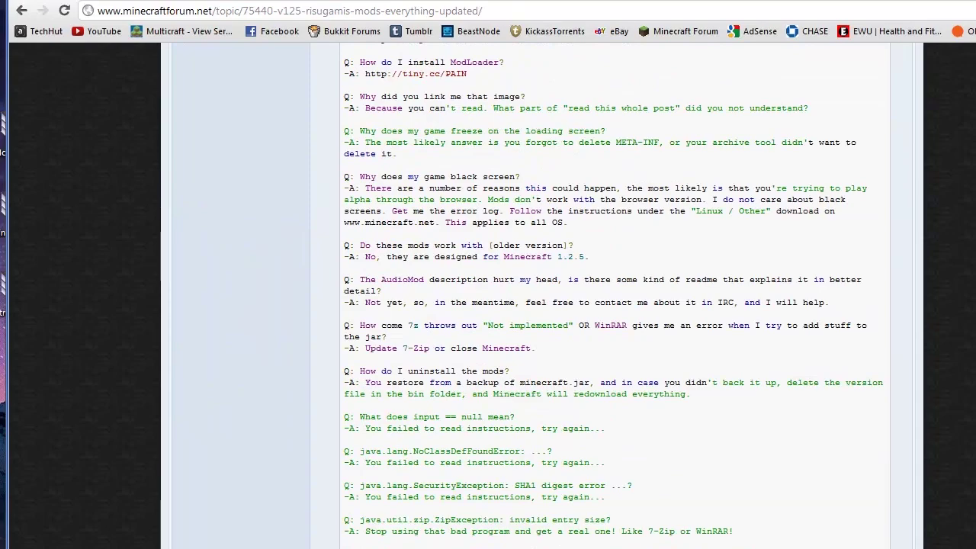
{"action": "scroll", "coordinate": [489, 296], "scroll_direction": "up", "scroll_amount": 10}
{"action": "scroll", "coordinate": [488, 296], "scroll_direction": "down", "scroll_amount": 8}
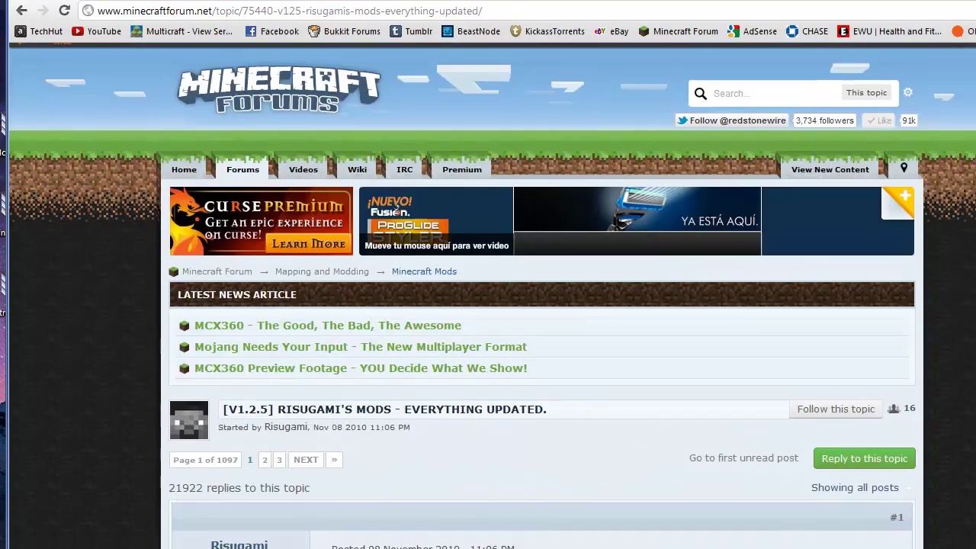
{"action": "scroll", "coordinate": [678, 313], "scroll_direction": "down", "scroll_amount": 12}
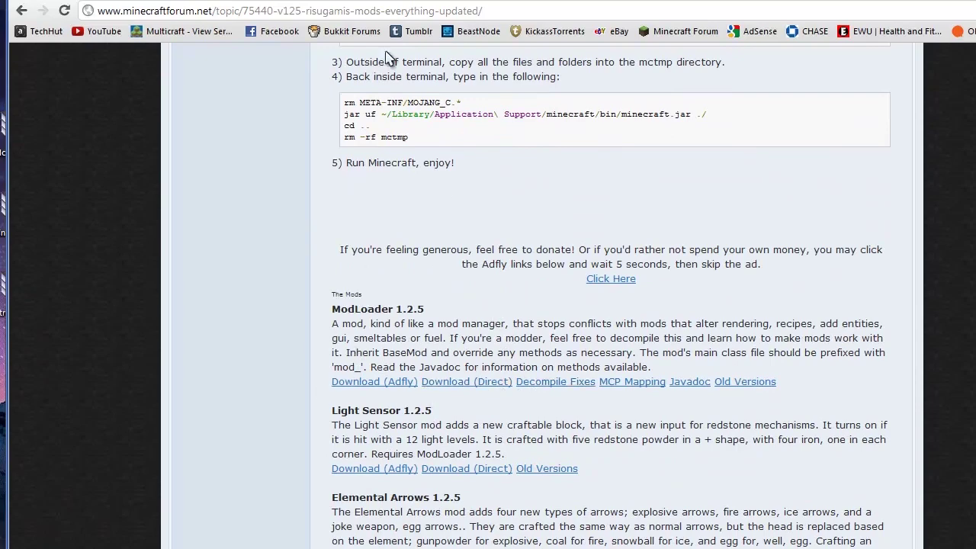
Return to the Forge Releases board and open the Forge 3.1.2 Minecraft 1.2.5 topic
{"action": "key", "text": "alt+Left"}
{"action": "left_click", "coordinate": [20, 11]}
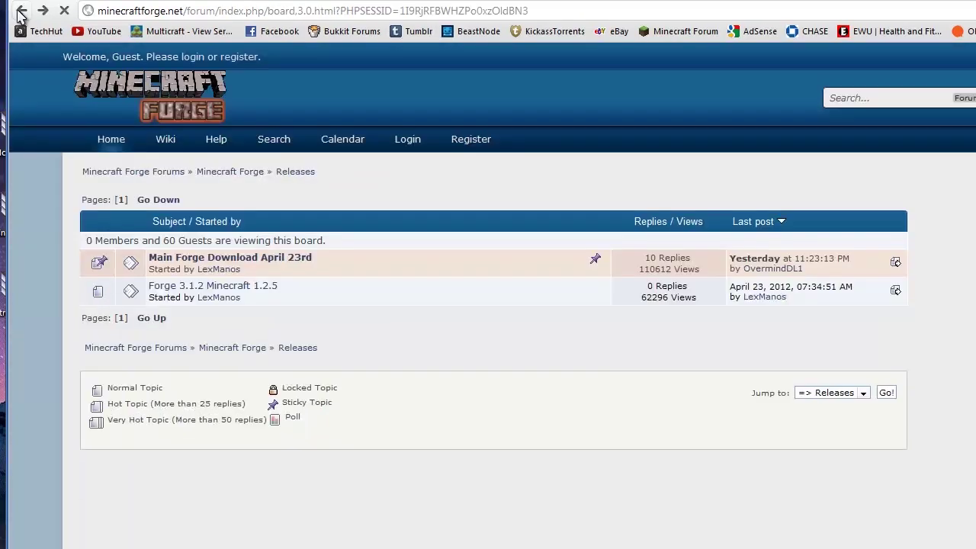
{"action": "left_click", "coordinate": [21, 11]}
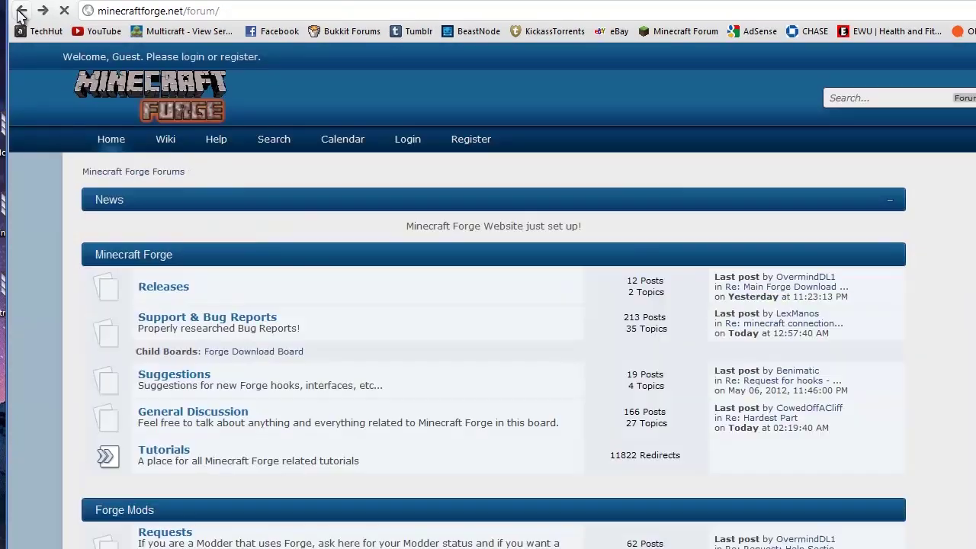
{"action": "left_click", "coordinate": [164, 290]}
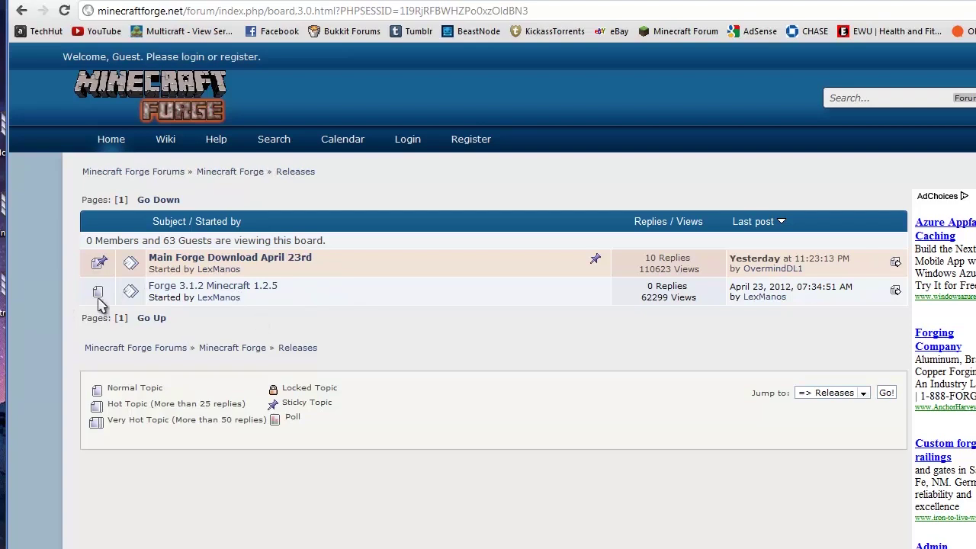
{"action": "left_click", "coordinate": [255, 293]}
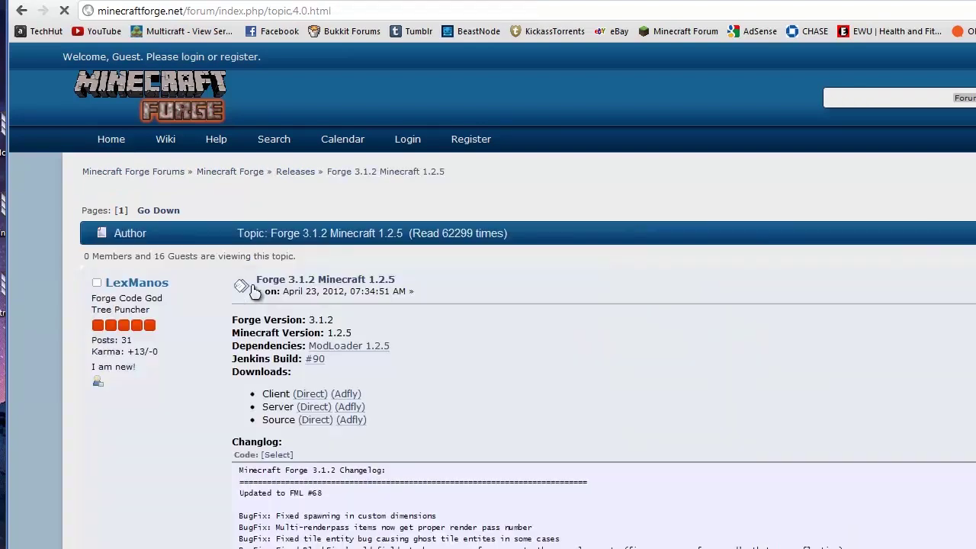
{"action": "scroll", "coordinate": [282, 336], "scroll_direction": "down", "scroll_amount": 1}
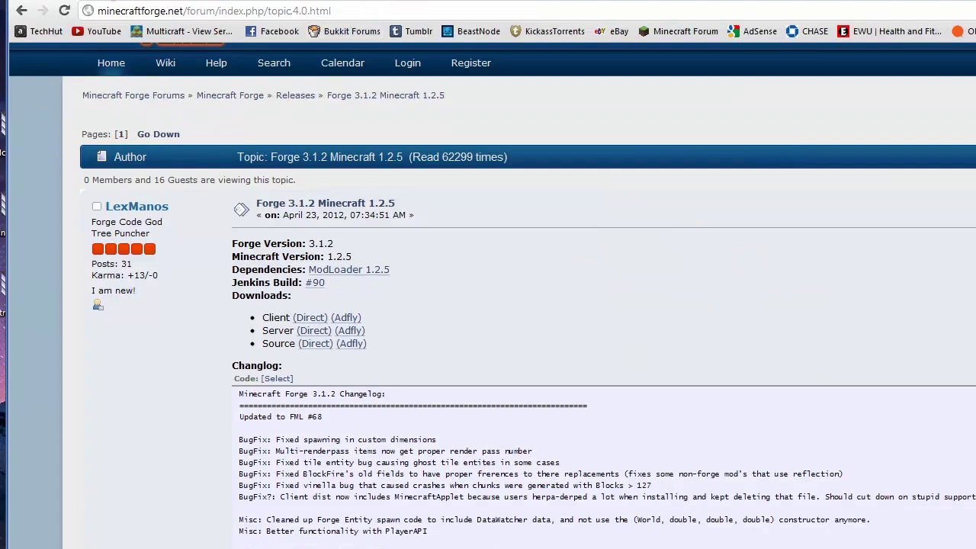
On the ExtraBiomesXL tab, expand the first spoiler to reveal the Minecraft 1.2.5 download links
{"action": "left_click", "coordinate": [111, 2]}
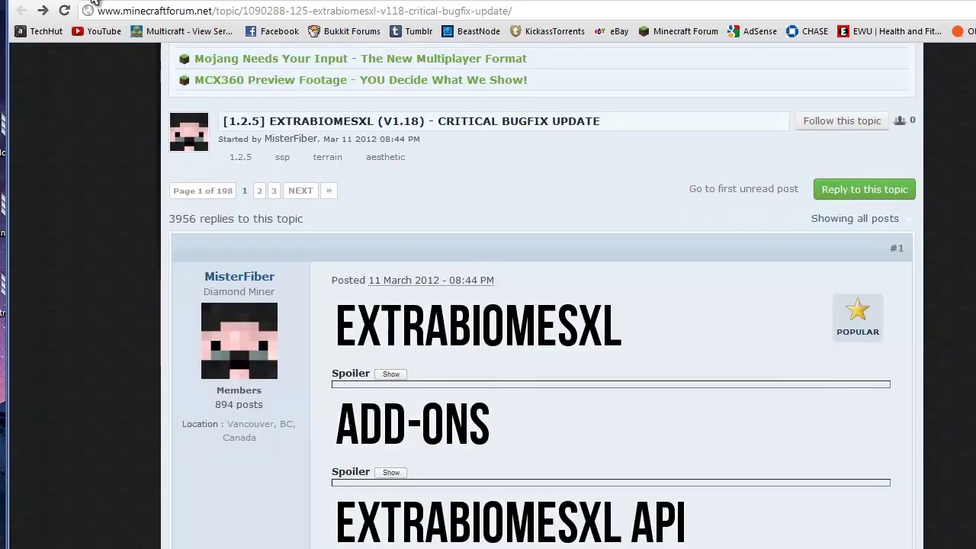
{"action": "scroll", "coordinate": [355, 320], "scroll_direction": "down", "scroll_amount": 1}
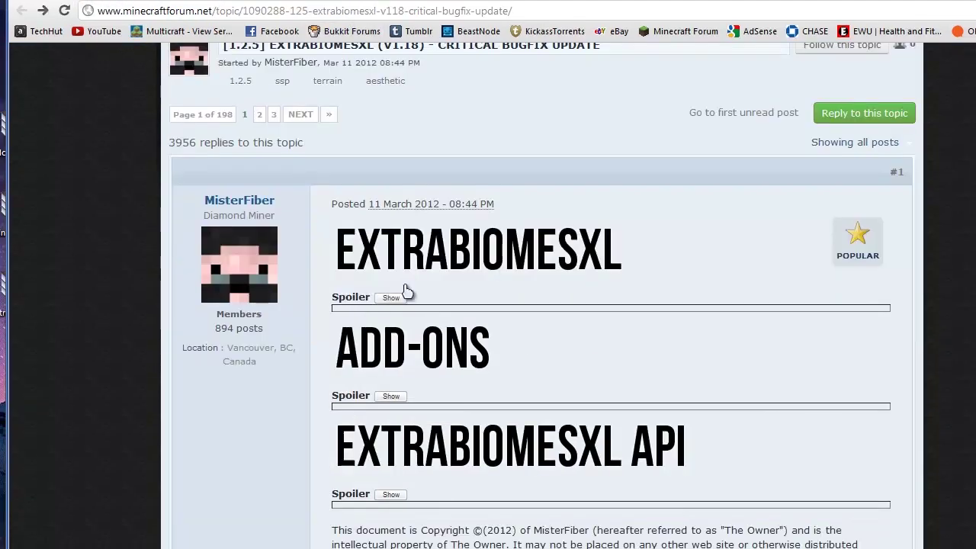
{"action": "left_click", "coordinate": [389, 300]}
{"action": "scroll", "coordinate": [392, 305], "scroll_direction": "down", "scroll_amount": 4}
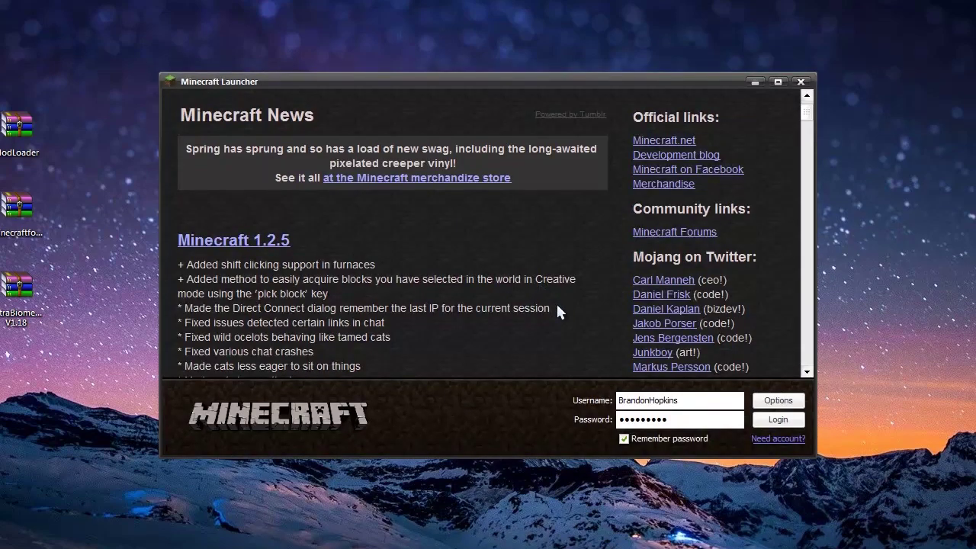
Enable Force update in the launcher options, then log in to re-download and start Minecraft
{"action": "left_click", "coordinate": [787, 404]}
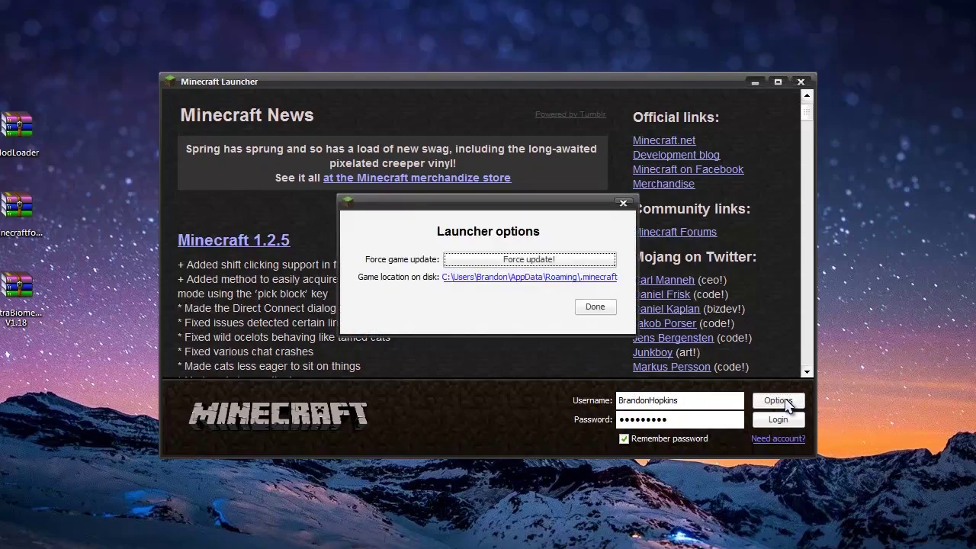
{"action": "left_click", "coordinate": [522, 260]}
{"action": "left_click", "coordinate": [596, 307]}
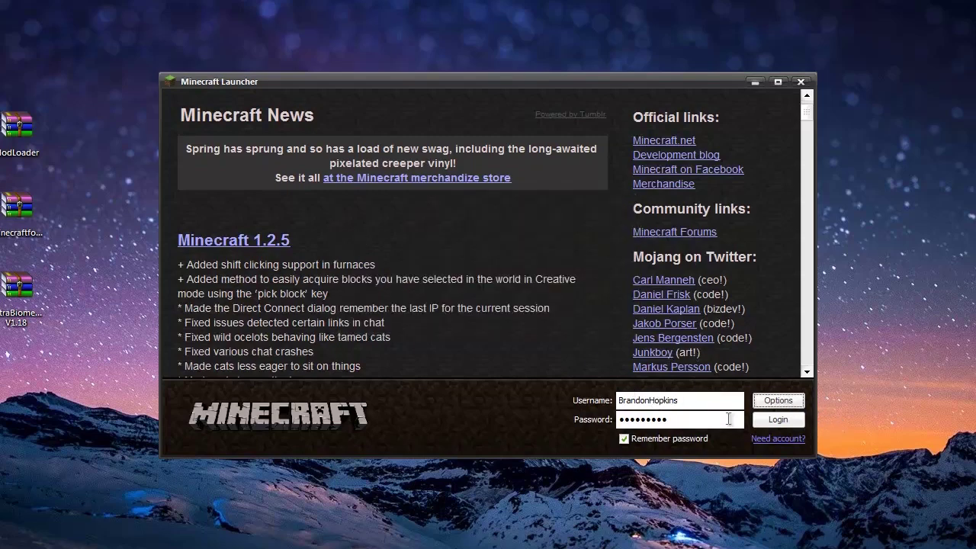
{"action": "left_click", "coordinate": [777, 421]}
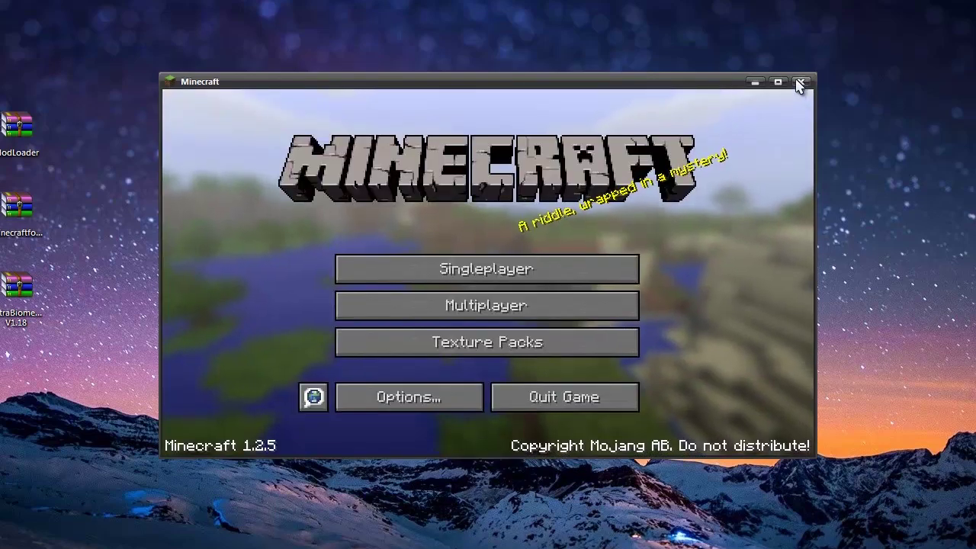
Close Minecraft and browse from %appdata% into the .minecraft bin folder in Explorer
{"action": "left_click", "coordinate": [800, 83]}
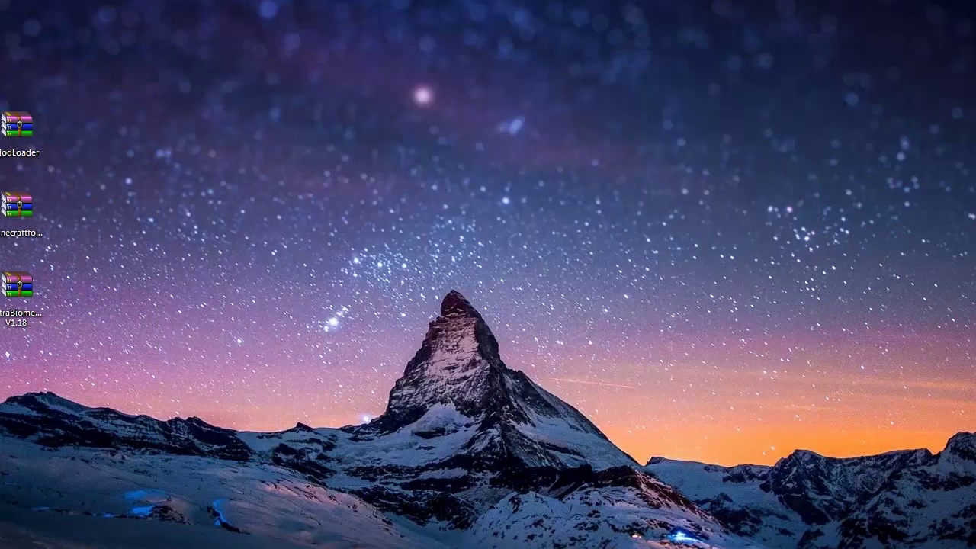
{"action": "key", "text": "super"}
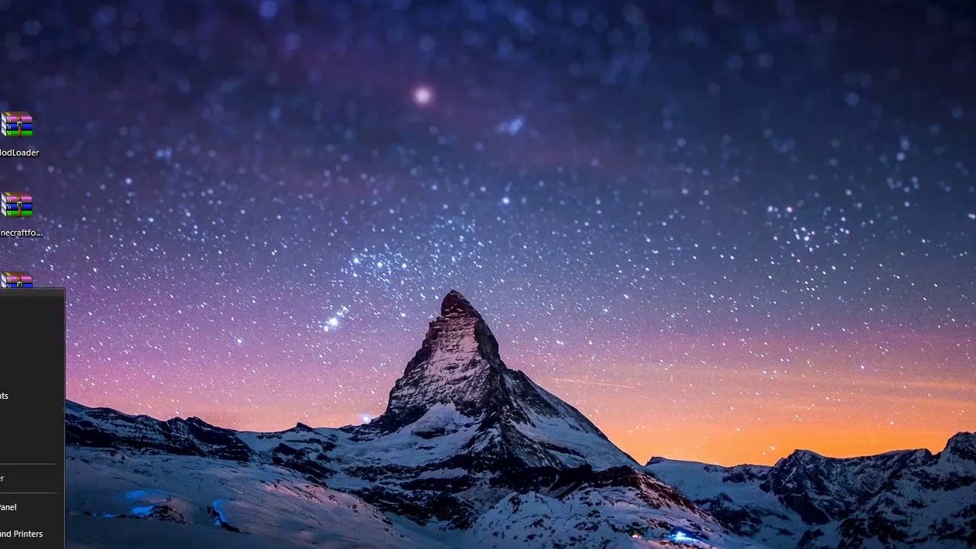
{"action": "type", "text": "%appdata%"}
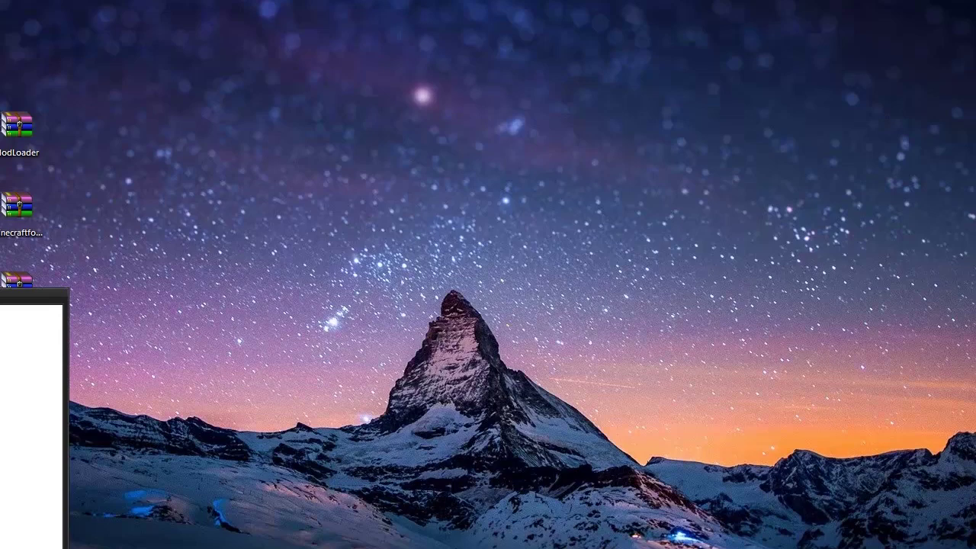
{"action": "key", "text": "Return"}
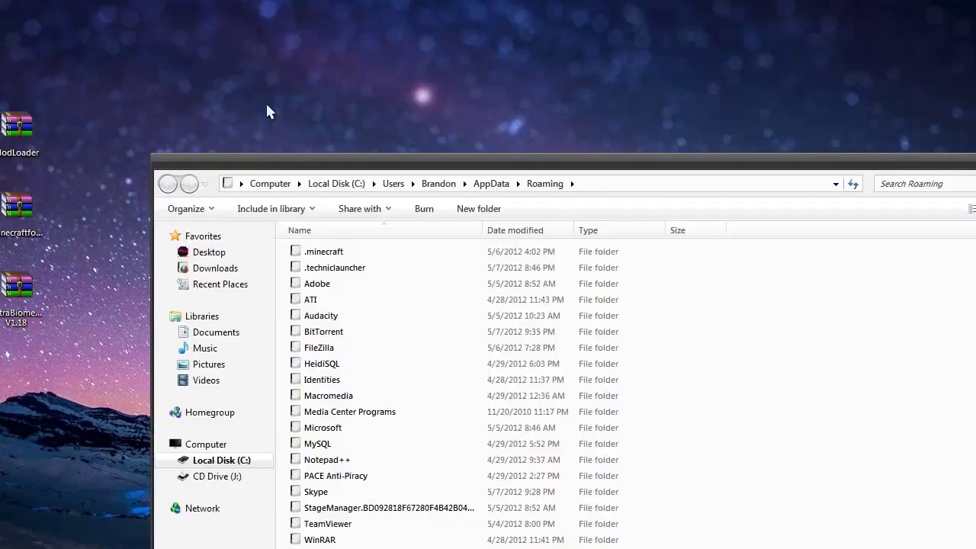
{"action": "double_click", "coordinate": [340, 253]}
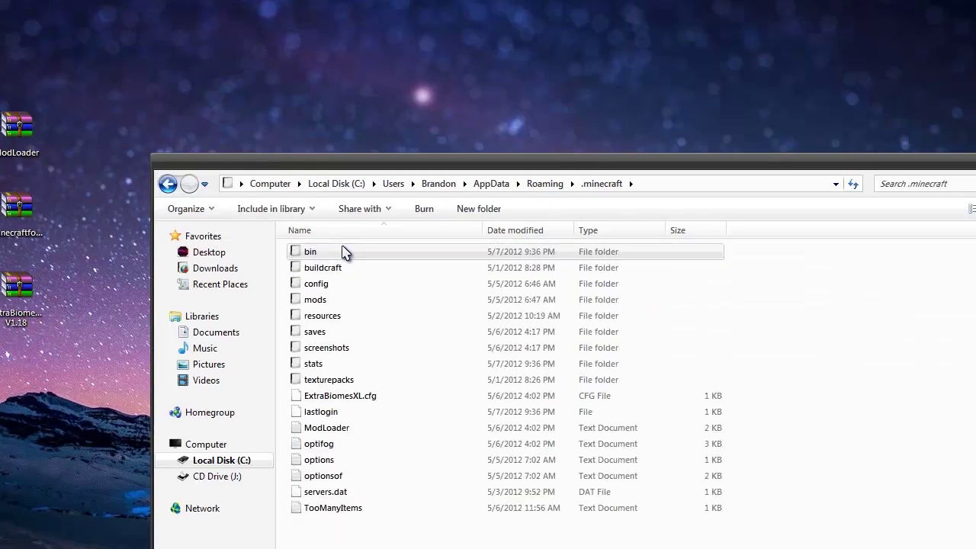
{"action": "double_click", "coordinate": [311, 253]}
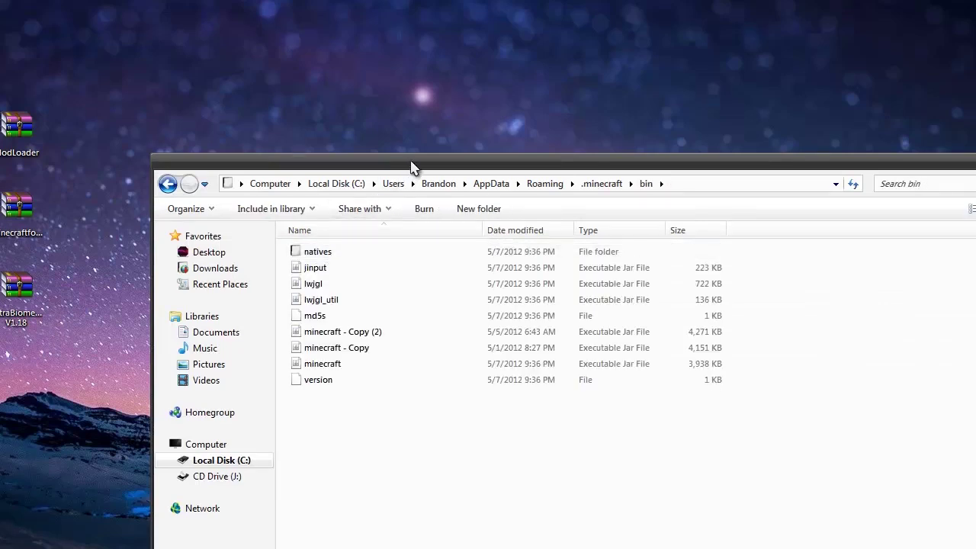
{"action": "left_click_drag", "start_coordinate": [410, 166], "coordinate": [492, 31]}
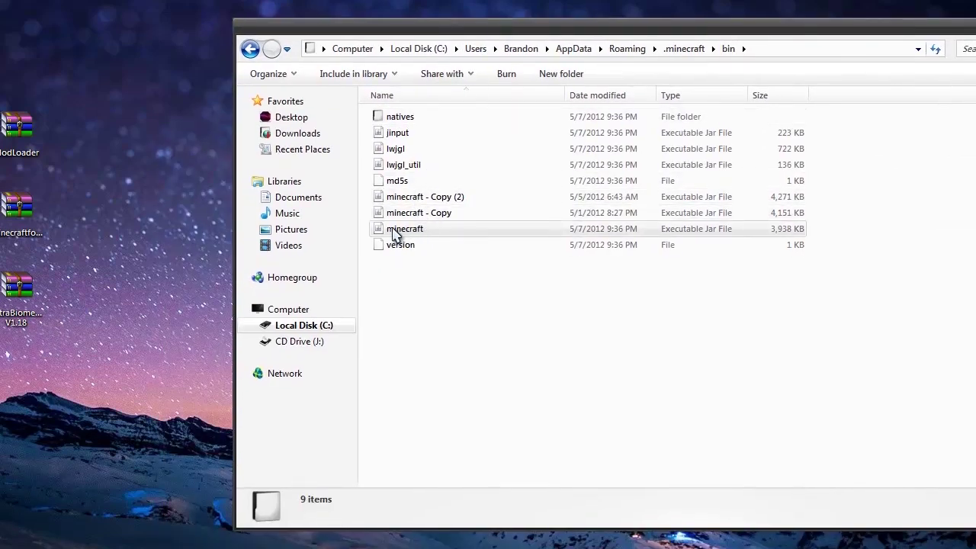
Open minecraft.jar in WinRAR from its context menu
{"action": "right_click", "coordinate": [450, 235]}
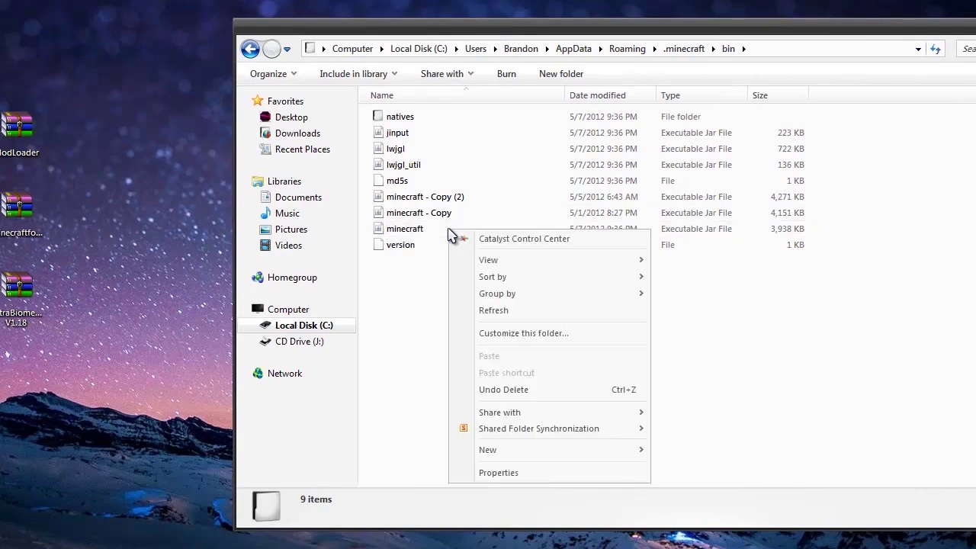
{"action": "left_click", "coordinate": [378, 233]}
{"action": "left_click", "coordinate": [385, 229]}
{"action": "right_click", "coordinate": [388, 230]}
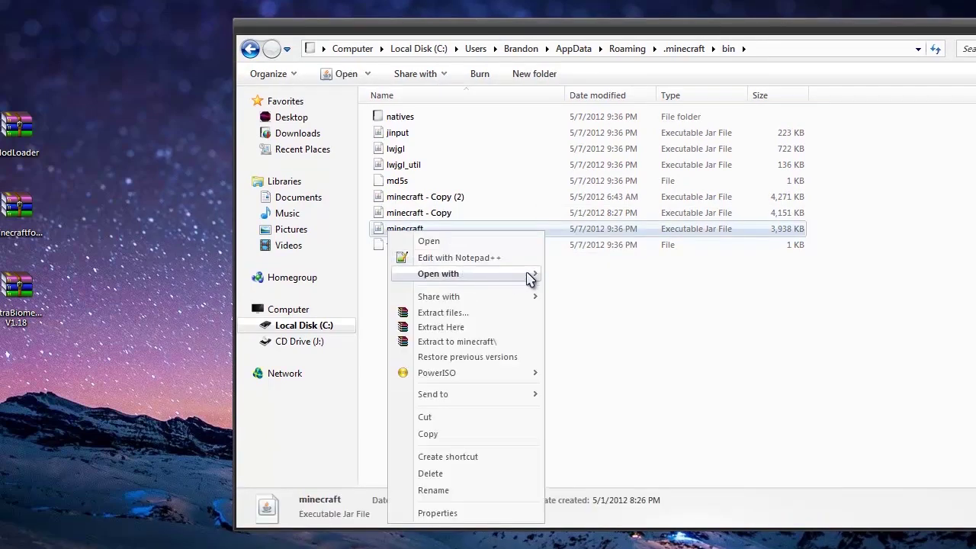
{"action": "mouse_move", "coordinate": [530, 279]}
{"action": "left_click", "coordinate": [578, 299]}
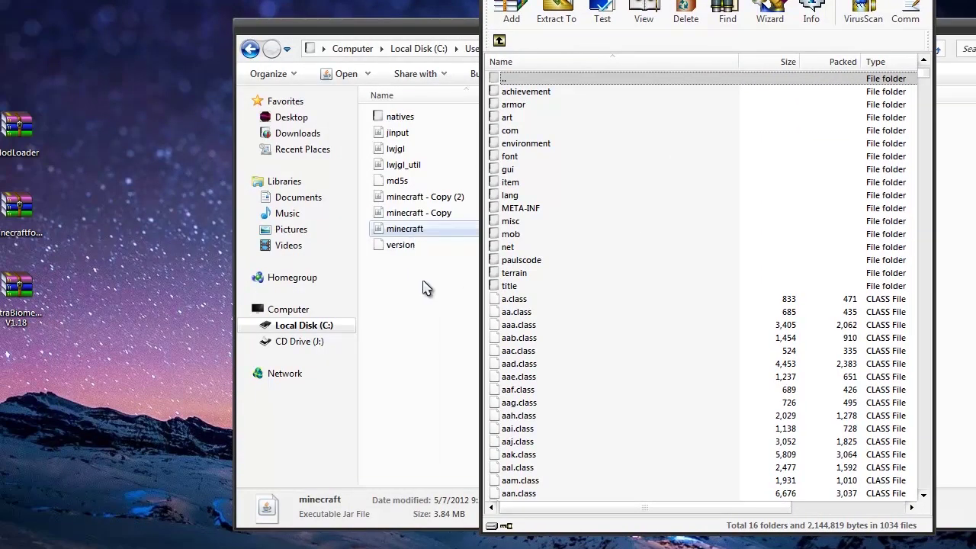
Delete the META-INF folder from minecraft.jar and confirm the removal
{"action": "left_click", "coordinate": [504, 211]}
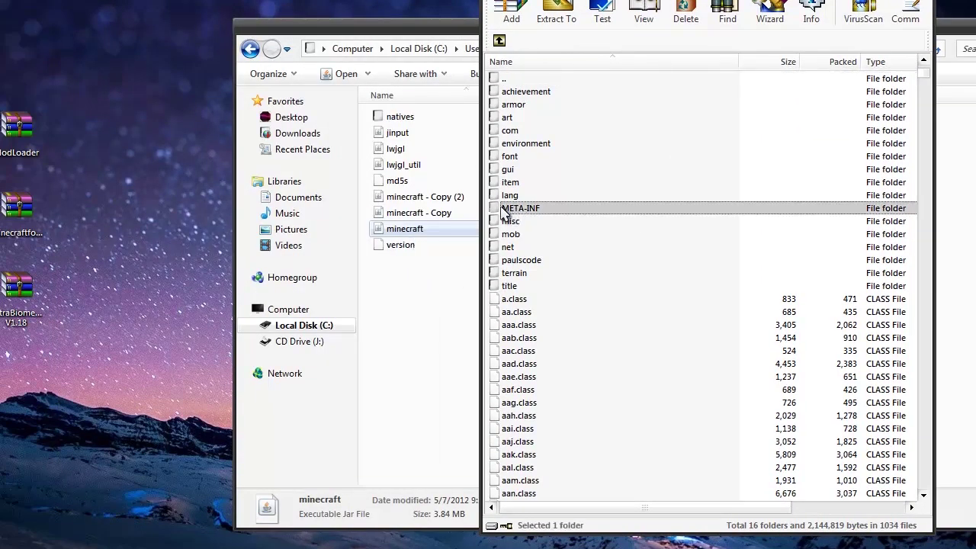
{"action": "key", "text": "Delete"}
{"action": "key", "text": "Return"}
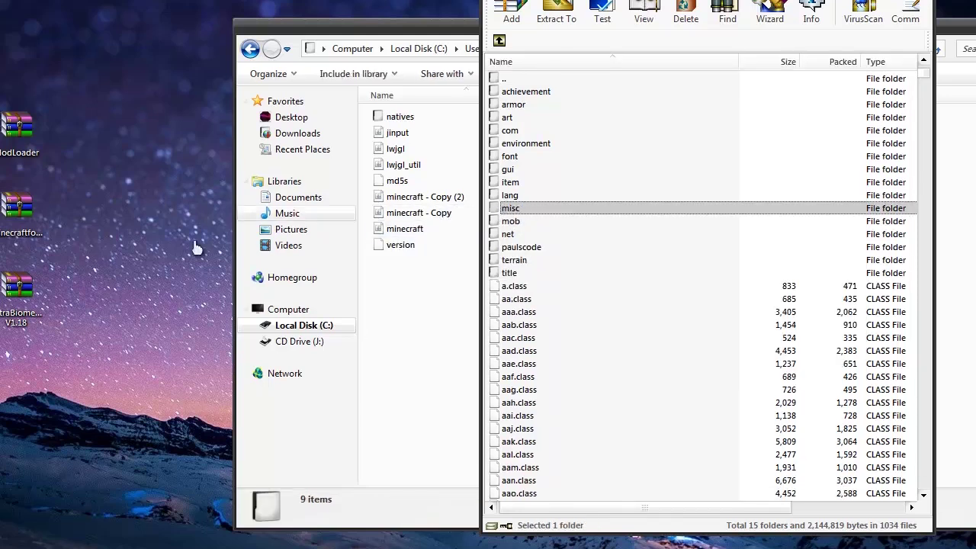
Copy all ModLoader files into minecraft.jar and close the ModLoader archive
{"action": "double_click", "coordinate": [23, 160]}
{"action": "mouse_move", "coordinate": [96, 503]}
{"action": "left_mouse_down"}
{"action": "mouse_move", "coordinate": [45, 428]}
{"action": "mouse_move", "coordinate": [1, 200]}
{"action": "mouse_move", "coordinate": [795, 259]}
{"action": "left_mouse_up"}
{"action": "left_click", "coordinate": [706, 372]}
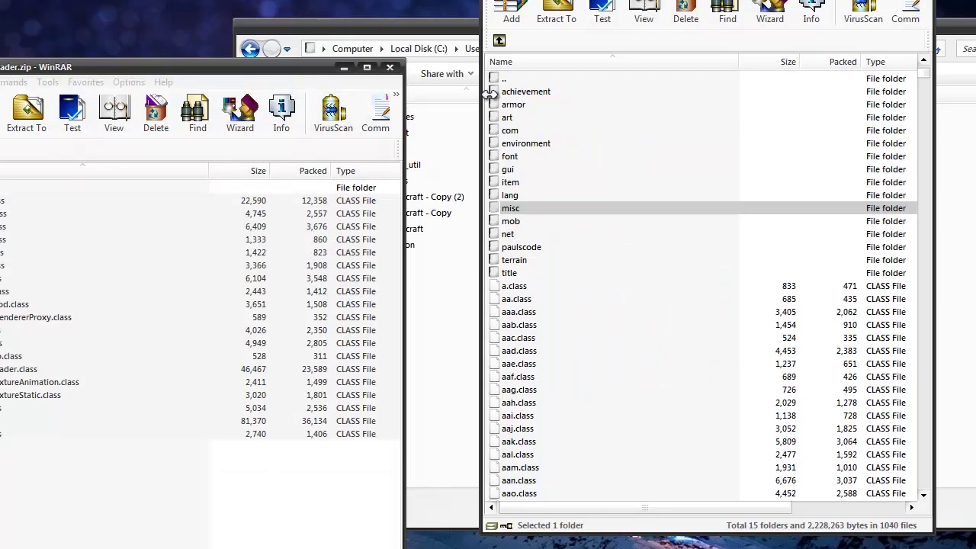
{"action": "left_click", "coordinate": [390, 67]}
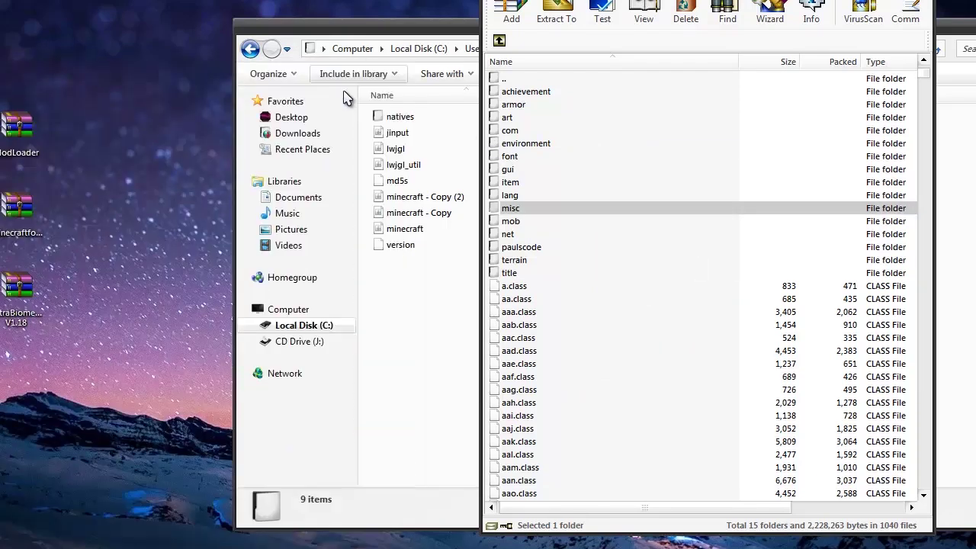
Add every file from the Forge client archive into minecraft.jar, then close the Forge archive
{"action": "double_click", "coordinate": [15, 204]}
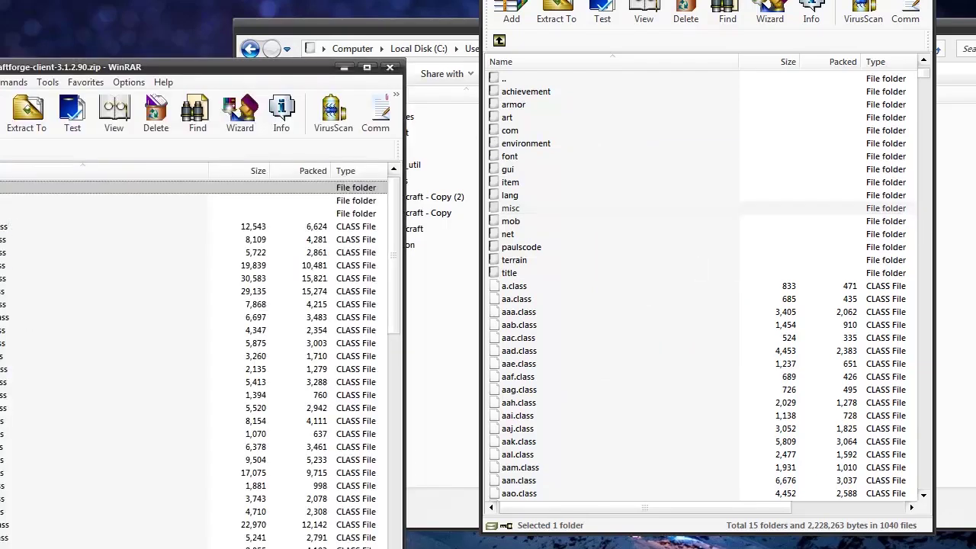
{"action": "left_click", "coordinate": [37, 279]}
{"action": "right_click", "coordinate": [52, 278]}
{"action": "left_click", "coordinate": [55, 287]}
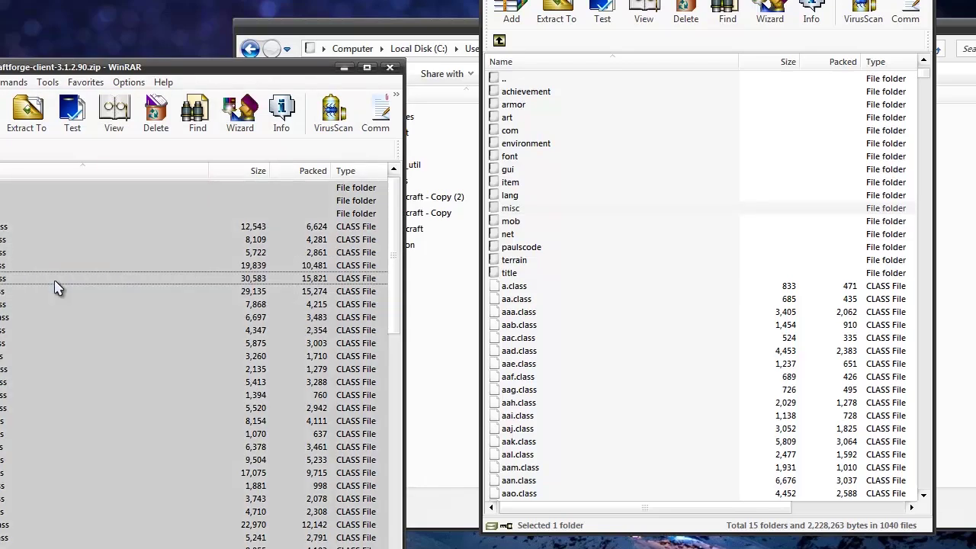
{"action": "scroll", "coordinate": [314, 308], "scroll_direction": "down", "scroll_amount": 15}
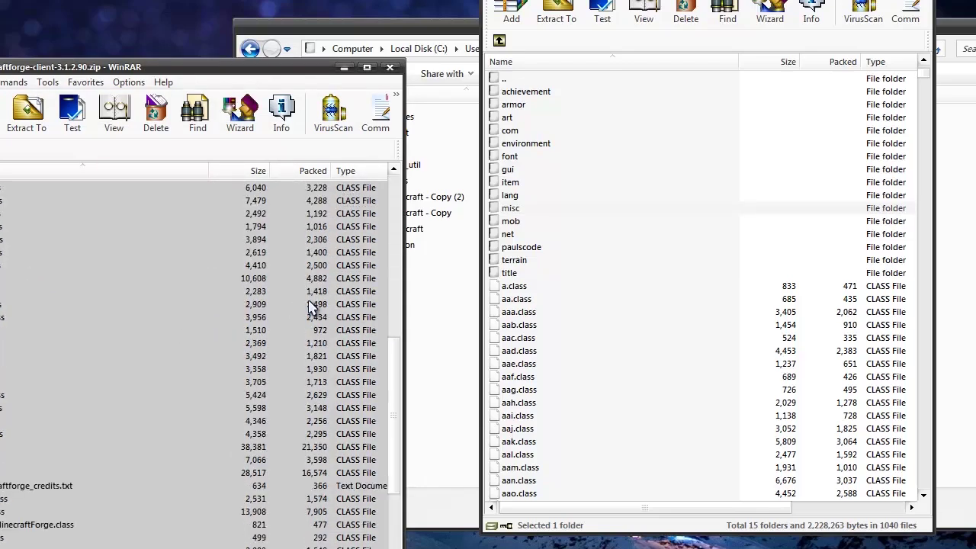
{"action": "left_click_drag", "start_coordinate": [111, 373], "coordinate": [616, 349]}
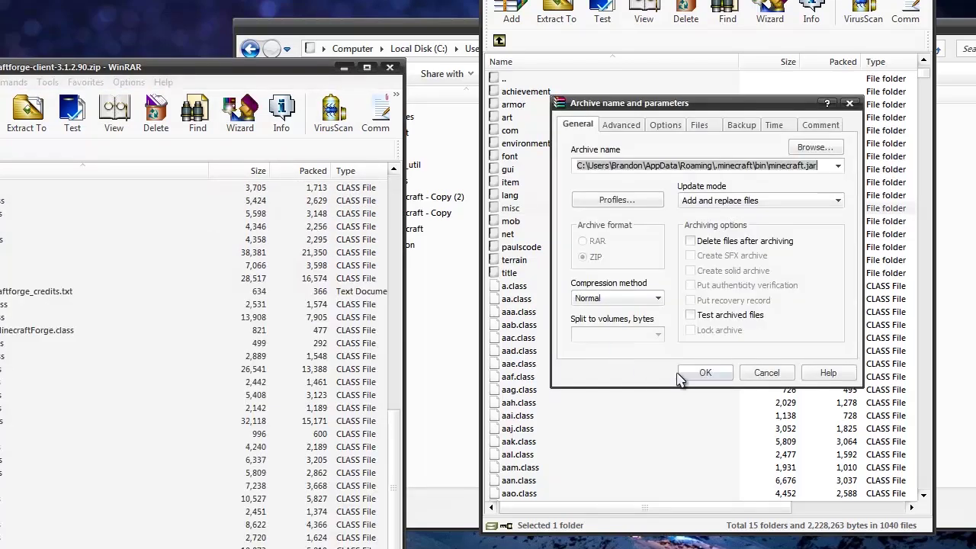
{"action": "left_click", "coordinate": [705, 374]}
{"action": "left_click", "coordinate": [390, 67]}
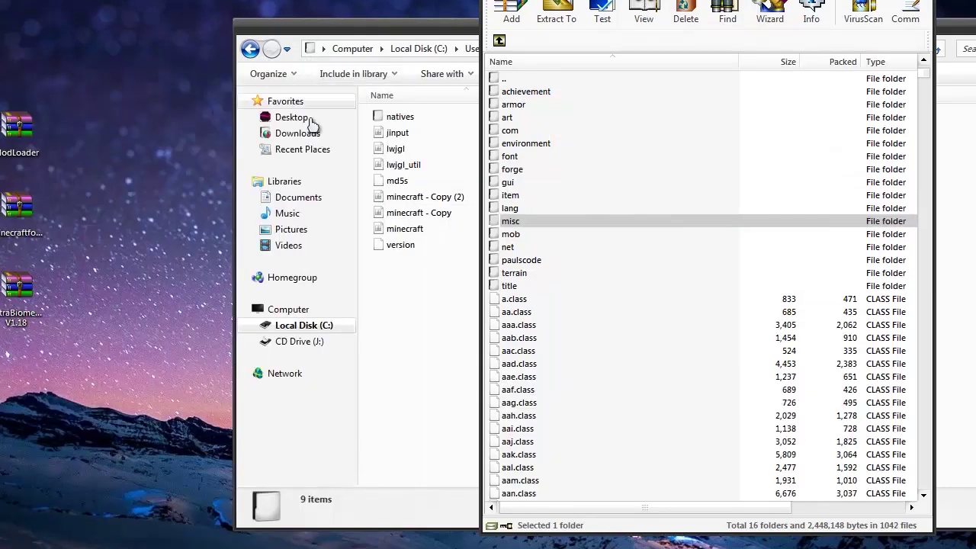
Copy all ExtraBiomesXL class files into minecraft.jar, then close the patched jar
{"action": "left_click", "coordinate": [25, 310]}
{"action": "double_click", "coordinate": [30, 306]}
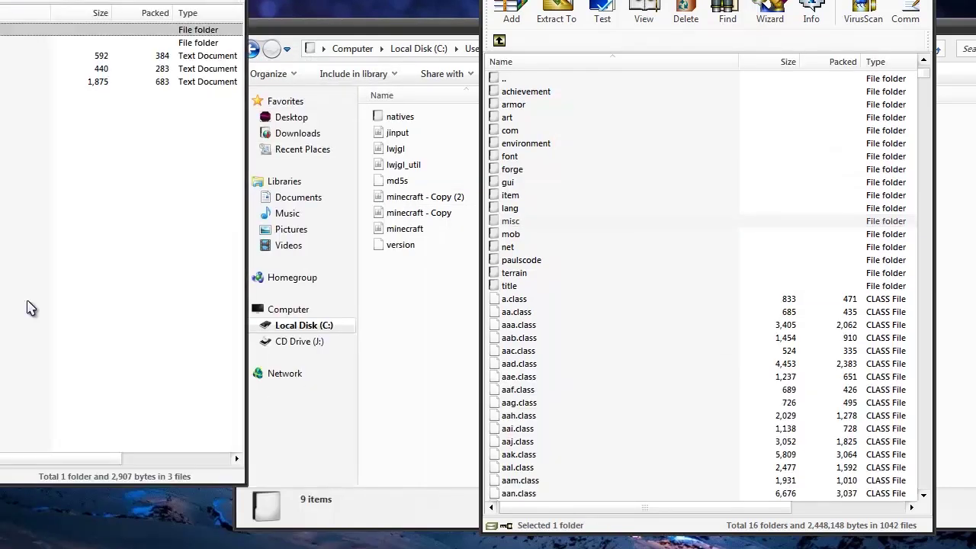
{"action": "key", "text": "Down"}
{"action": "key", "text": "Return"}
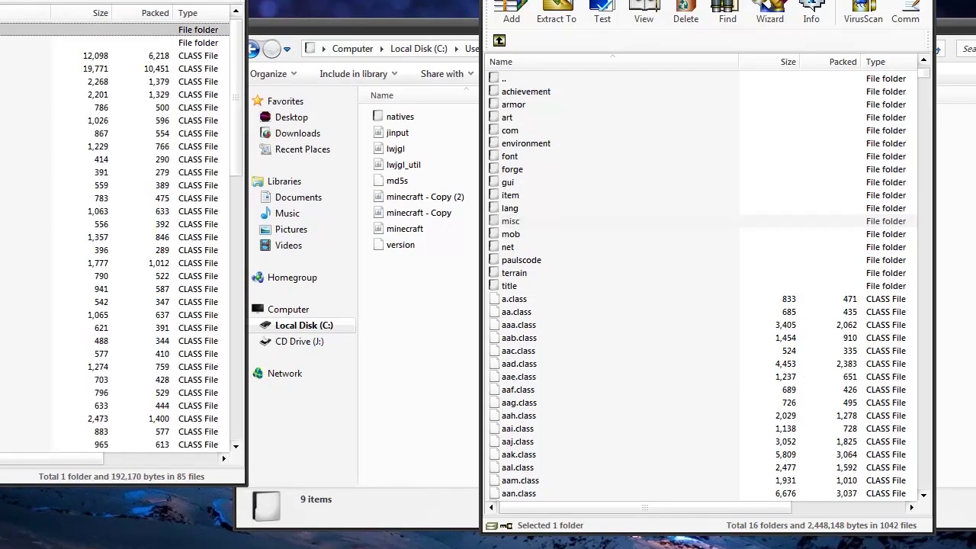
{"action": "left_click", "coordinate": [115, 172]}
{"action": "key", "text": "ctrl+a"}
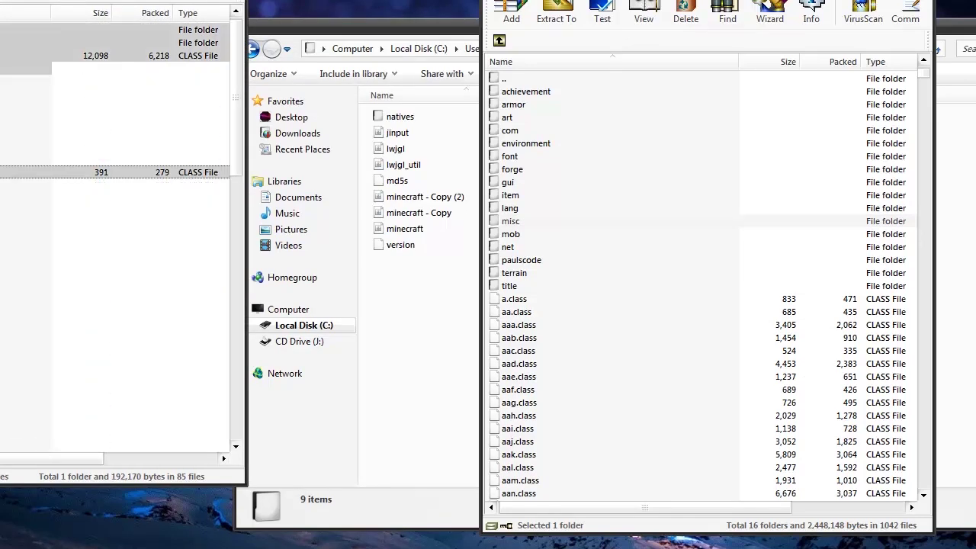
{"action": "mouse_move", "coordinate": [114, 211]}
{"action": "left_mouse_down"}
{"action": "mouse_move", "coordinate": [389, 184]}
{"action": "mouse_move", "coordinate": [603, 324]}
{"action": "left_mouse_up"}
{"action": "left_click", "coordinate": [706, 372]}
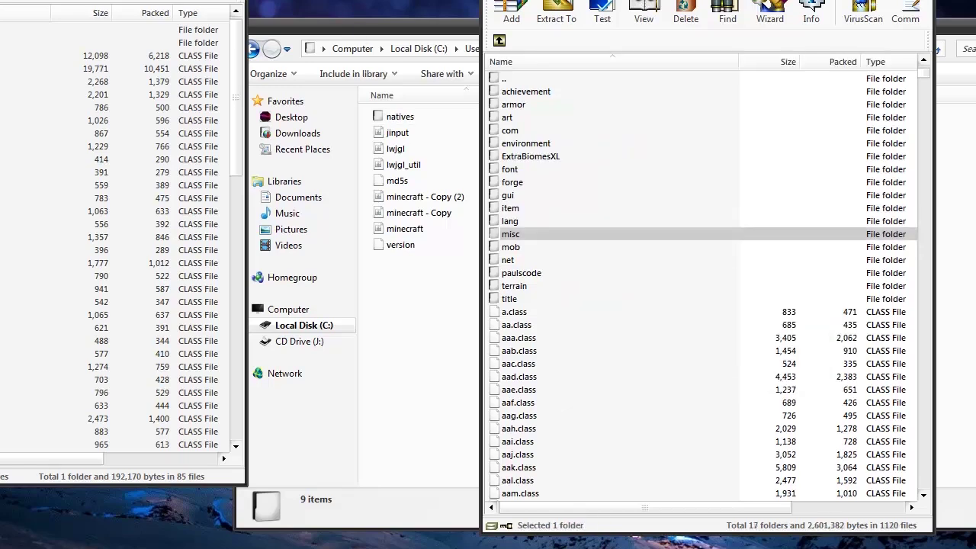
{"action": "key", "text": "Escape"}
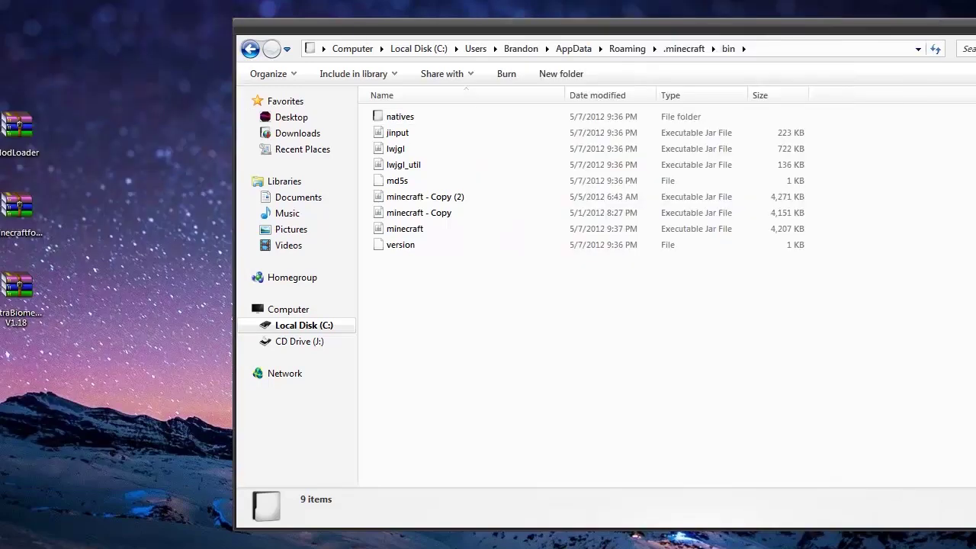
Close the bin folder, launch Minecraft, and generate a new Singleplayer survival world named New World
{"action": "key", "text": "alt+F4"}
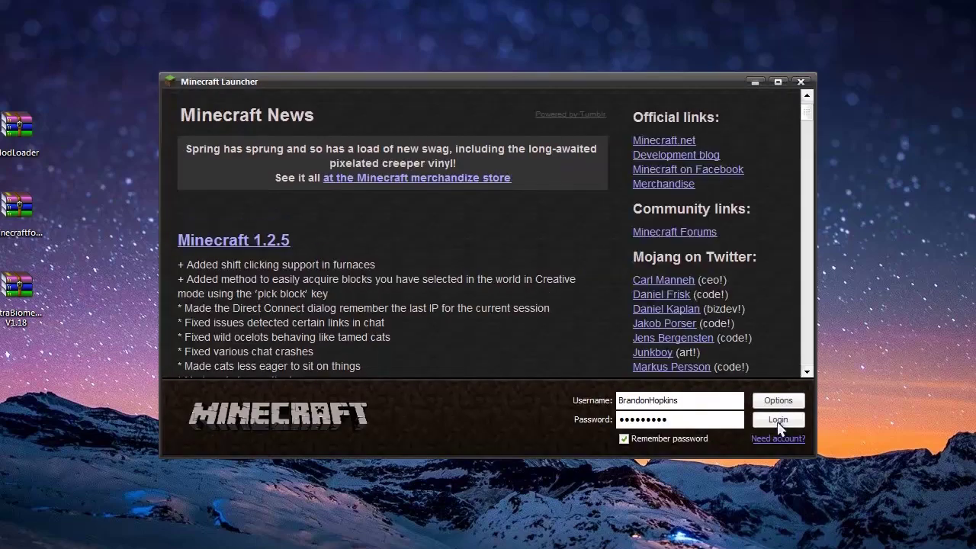
{"action": "left_click", "coordinate": [778, 418]}
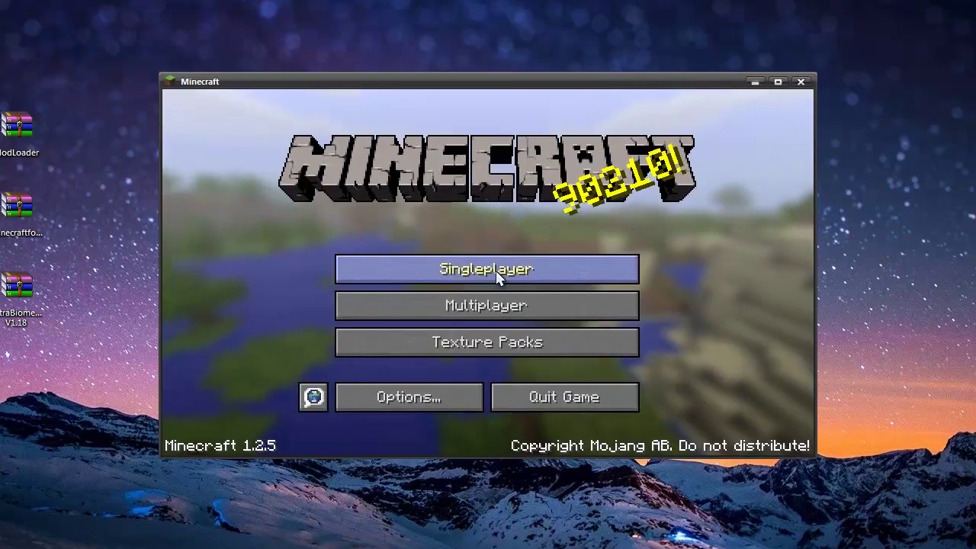
{"action": "left_click", "coordinate": [501, 275]}
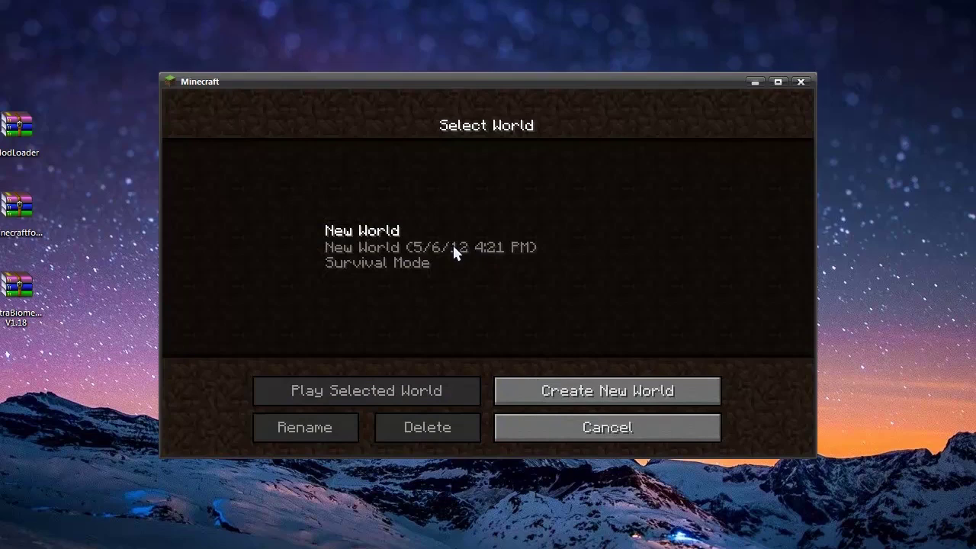
{"action": "left_click", "coordinate": [552, 390]}
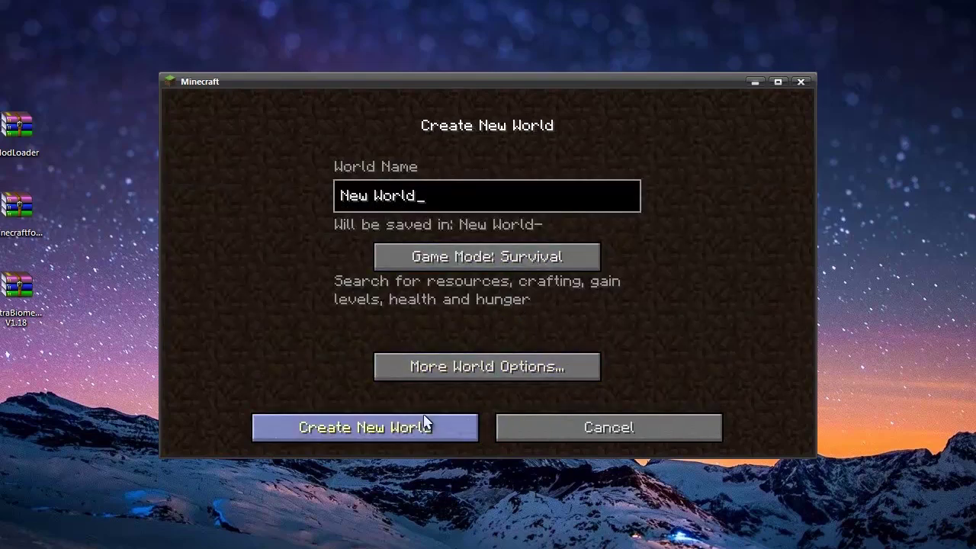
{"action": "left_click", "coordinate": [426, 426]}
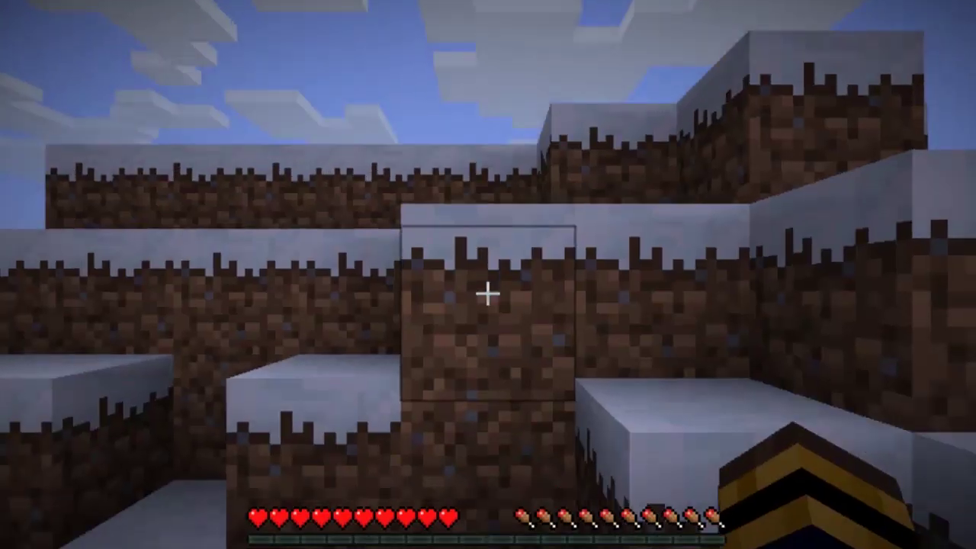
Walk across the snowy plains toward the tree-topped rocky mountain, looking around the biome
{"action": "key", "text": "w"}
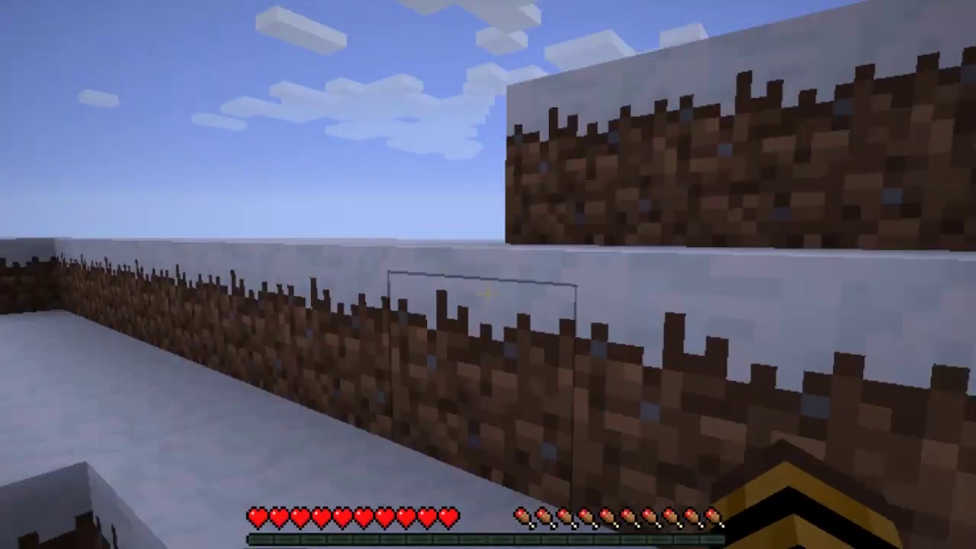
{"action": "key", "text": "w"}
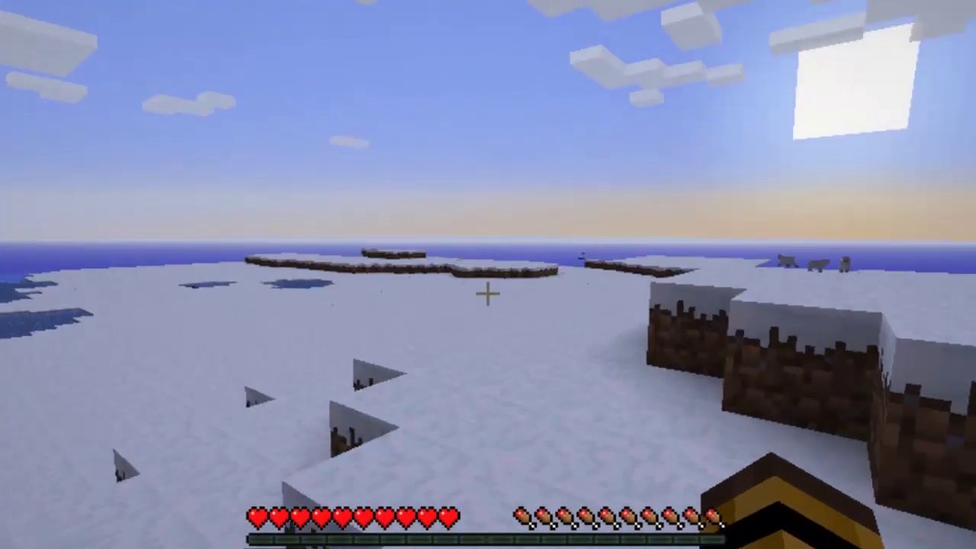
{"action": "key", "text": "w"}
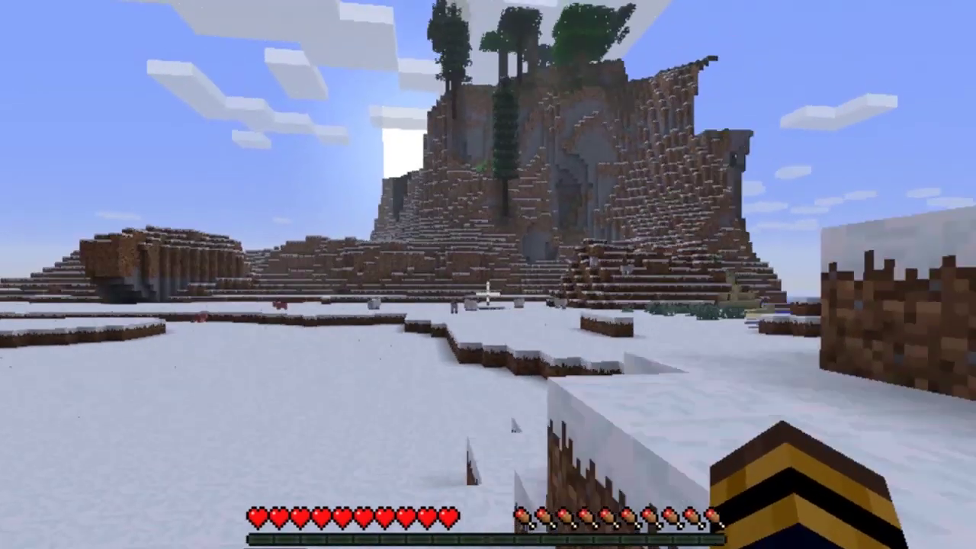
{"action": "key", "text": "w"}
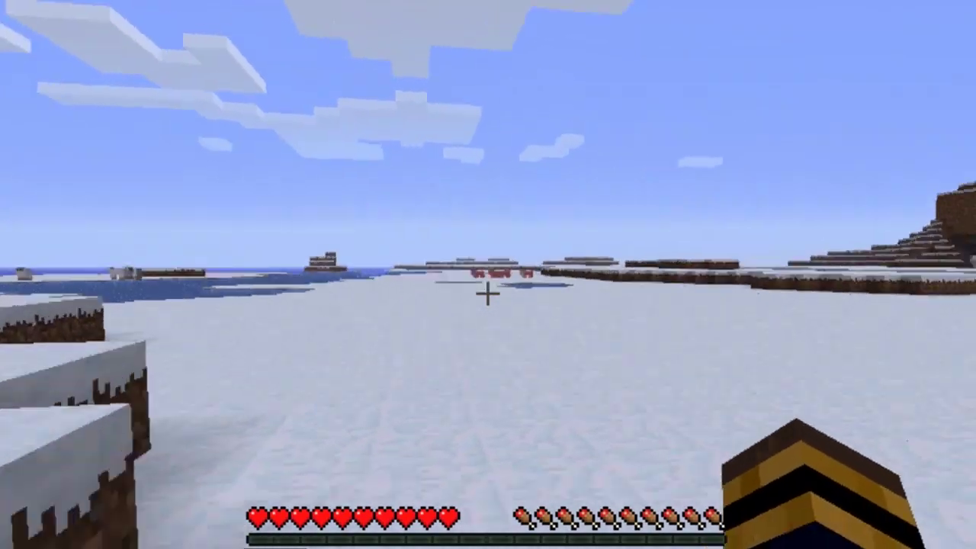
{"action": "key", "text": "w"}
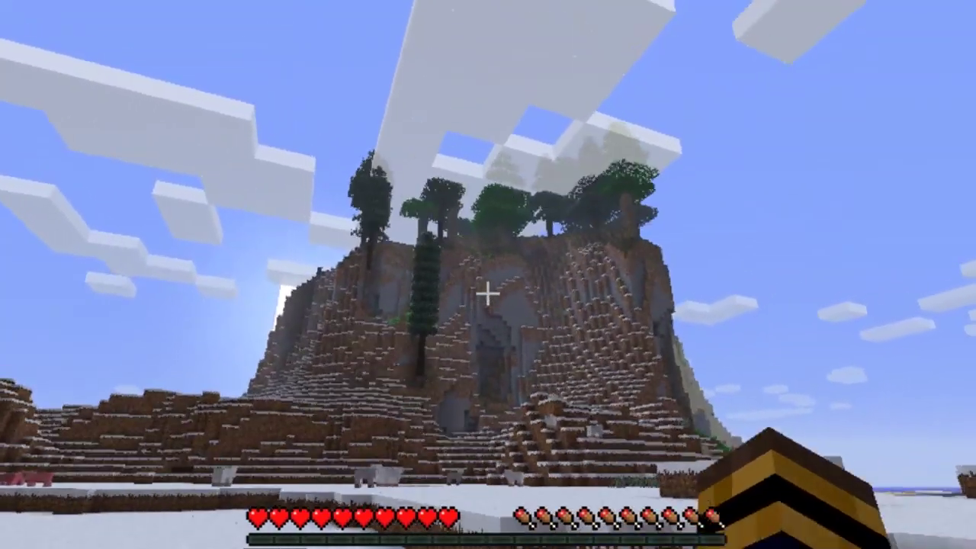
{"action": "key", "text": "w"}
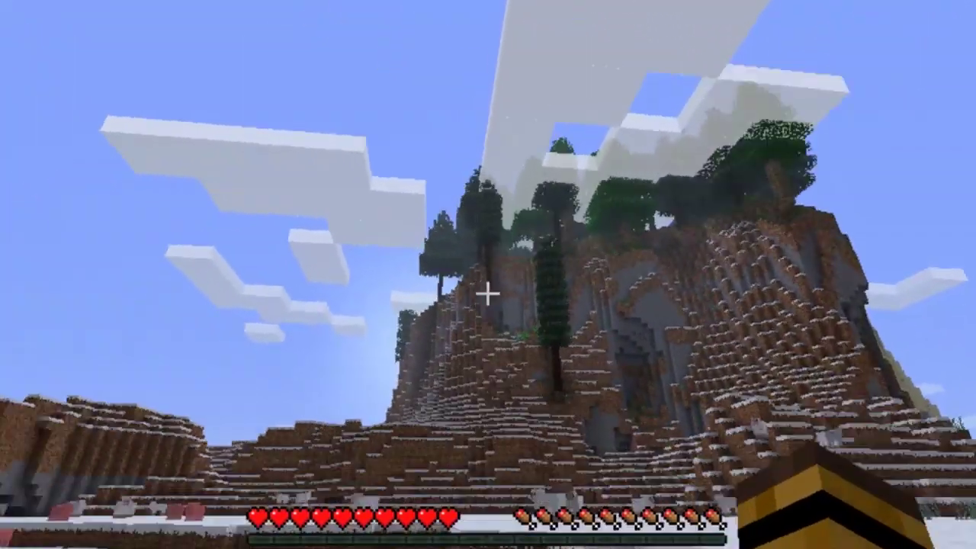
{"action": "key", "text": "w"}
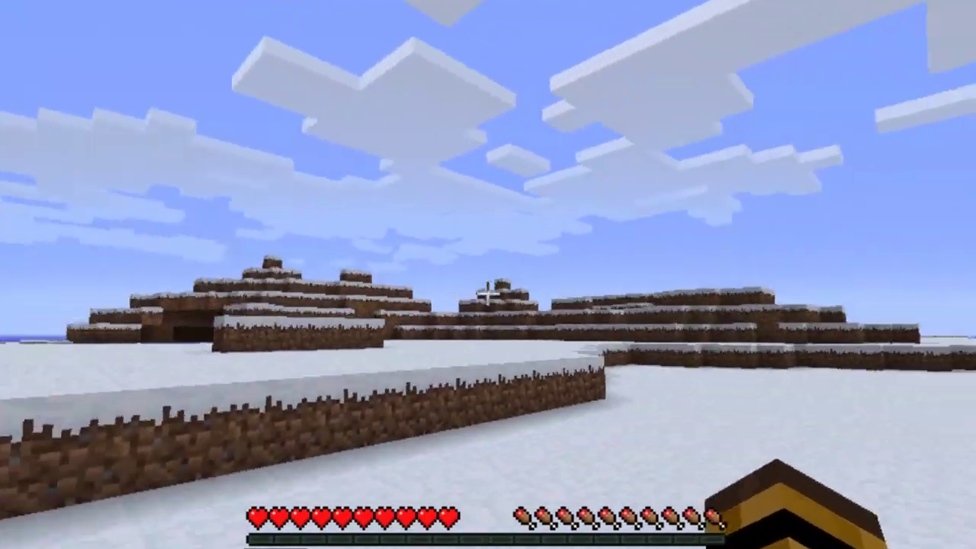